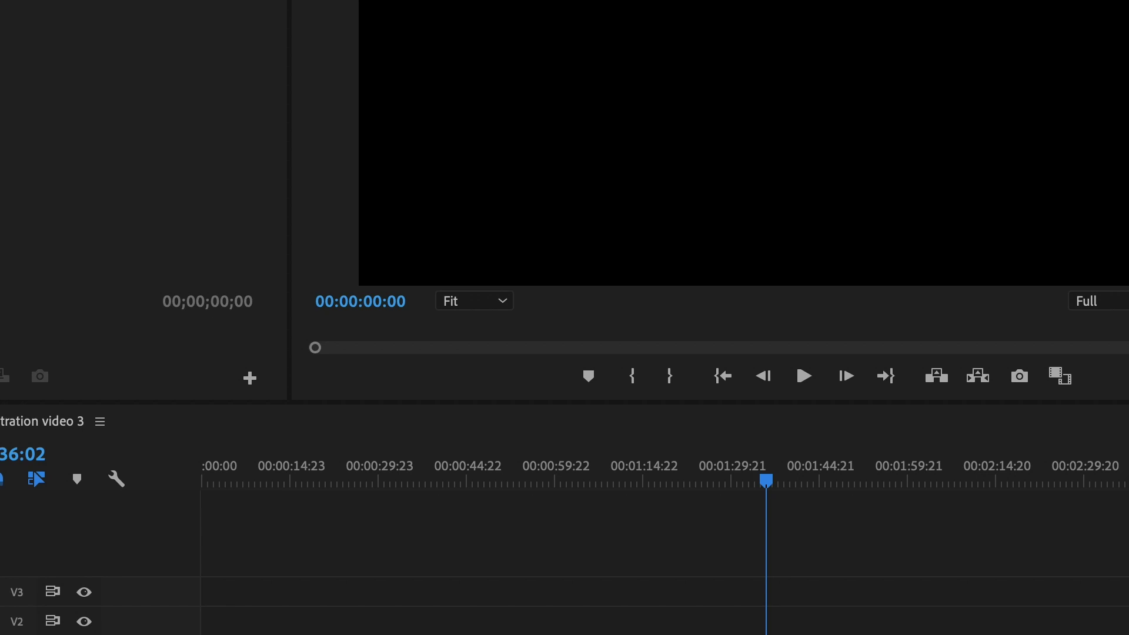
Place the clip at the start of the sequence and keep the existing sequence settings.
{"action": "left_click_drag", "start_coordinate": [201, 634], "coordinate": [212, 634]}
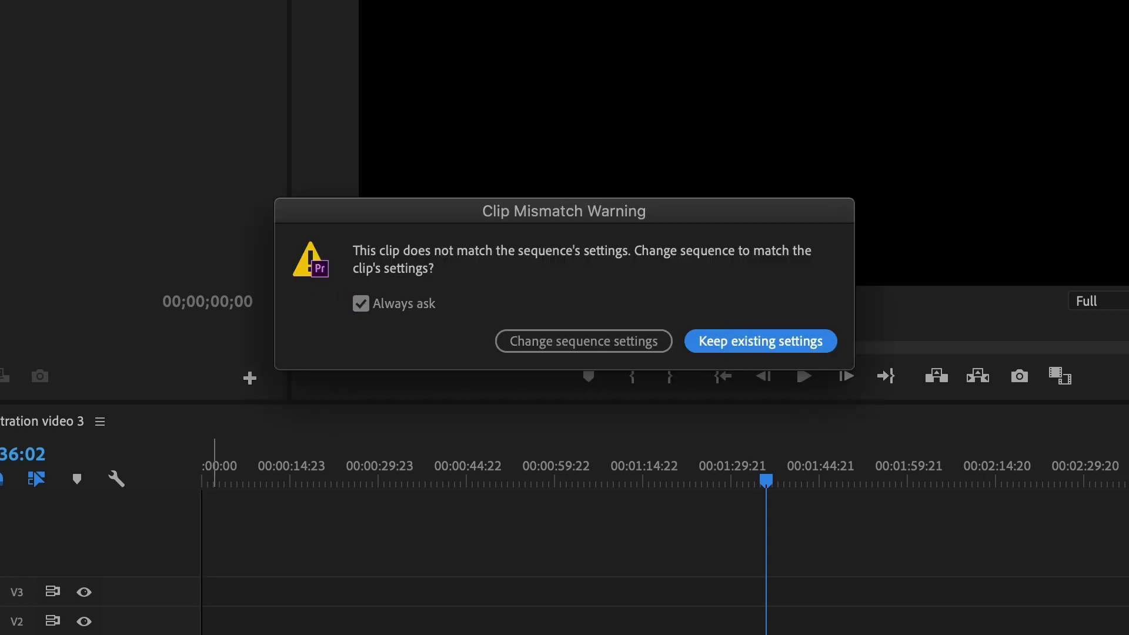
{"action": "left_click", "coordinate": [749, 346]}
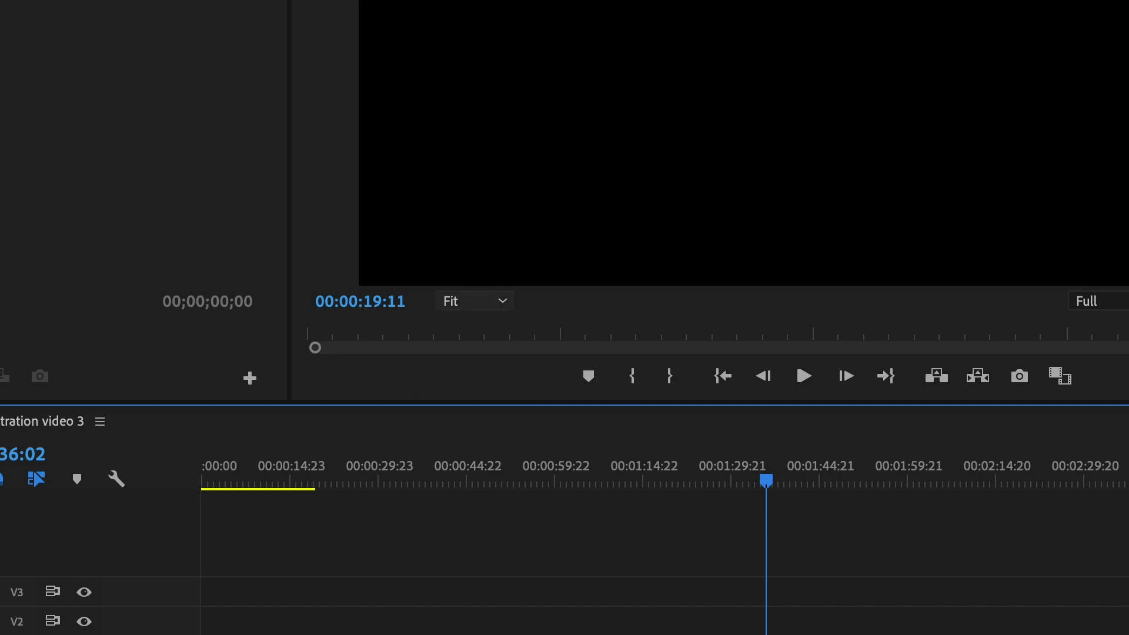
Reset the workspace to its last saved version and move the playhead to the start of the sequence.
{"action": "key", "text": "alt+shift+0"}
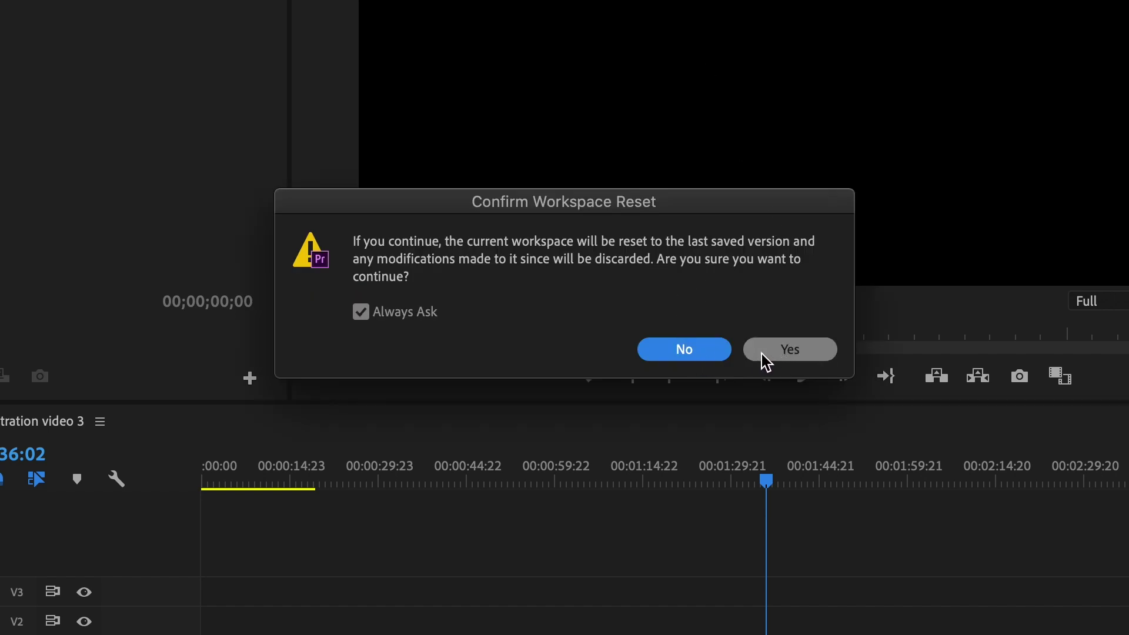
{"action": "left_click", "coordinate": [684, 349]}
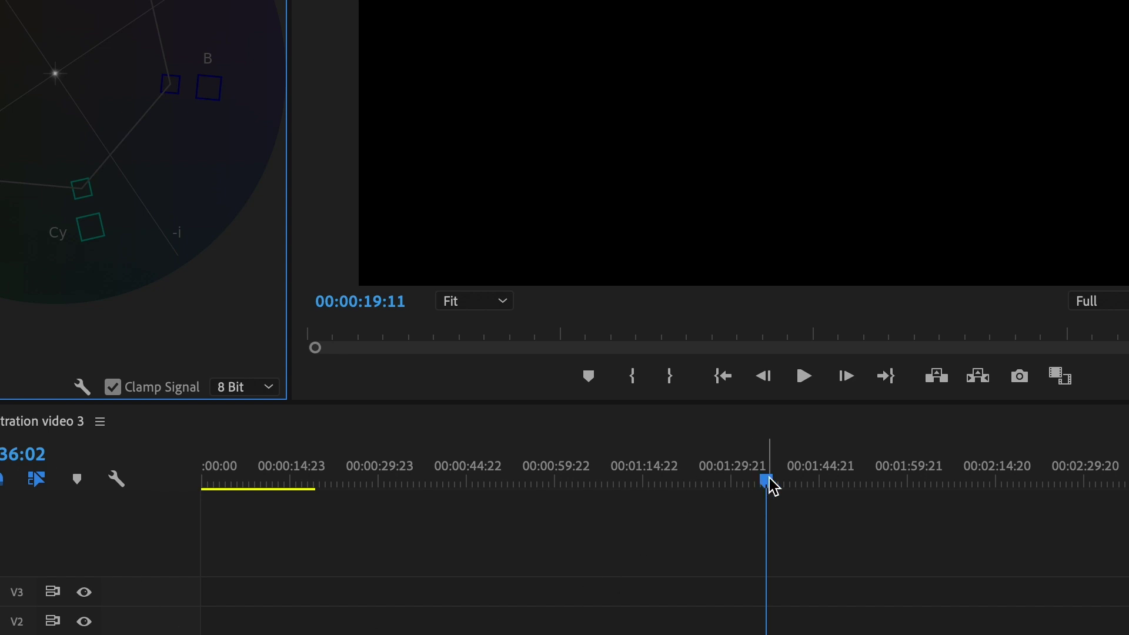
{"action": "left_click_drag", "start_coordinate": [767, 481], "coordinate": [184, 486]}
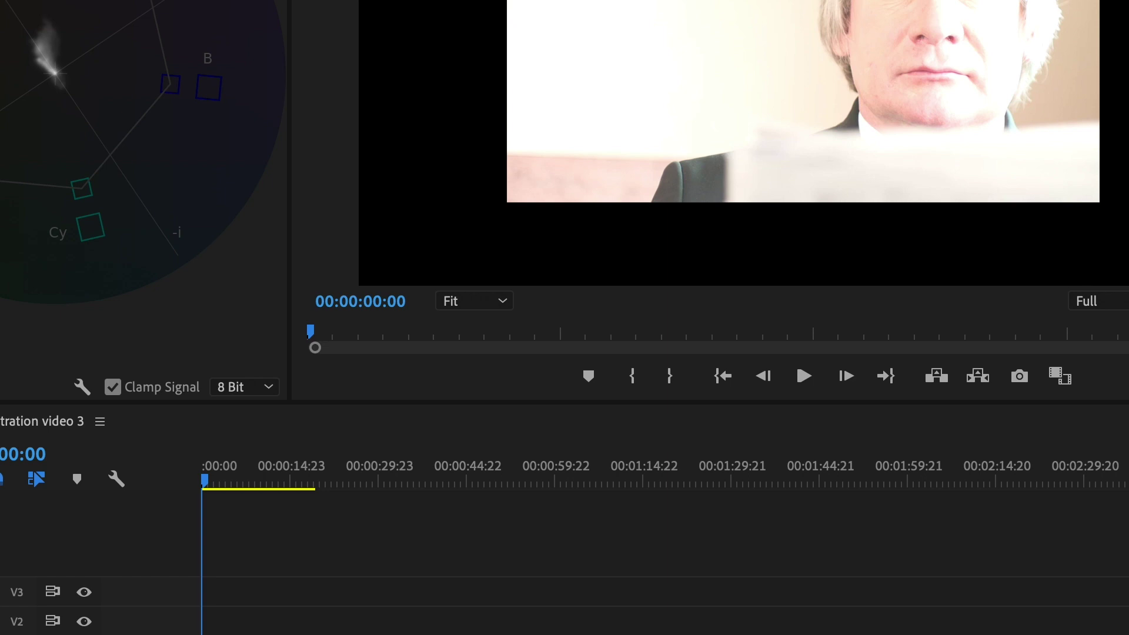
Show the Waveform (RGB) scope in place of the Vectorscope YUV.
{"action": "left_click", "coordinate": [80, 386]}
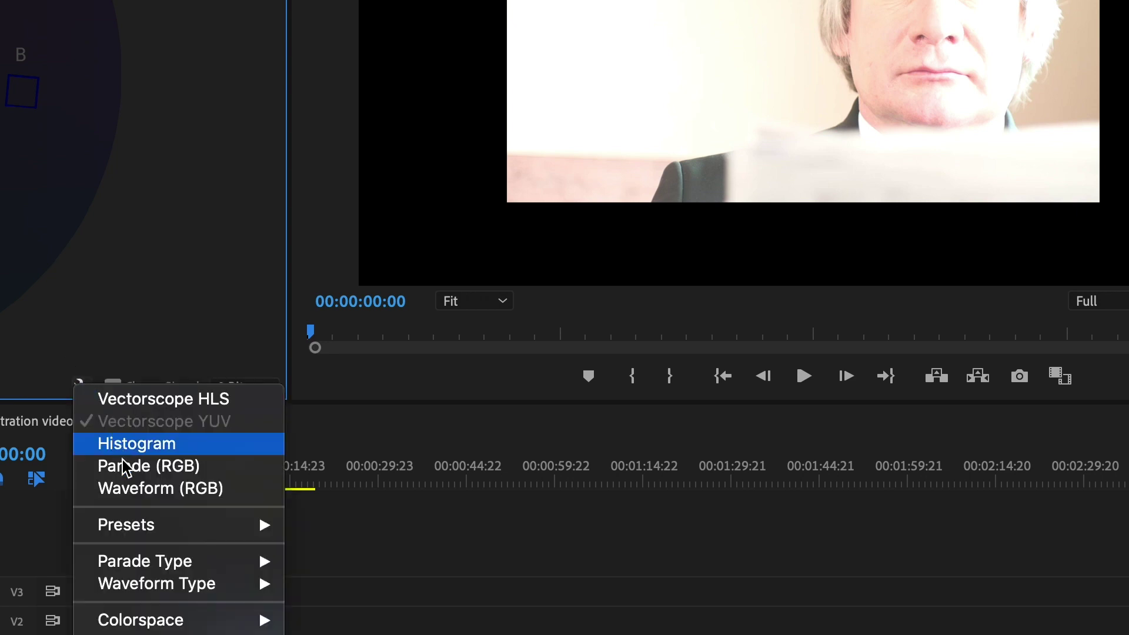
{"action": "left_click", "coordinate": [134, 489]}
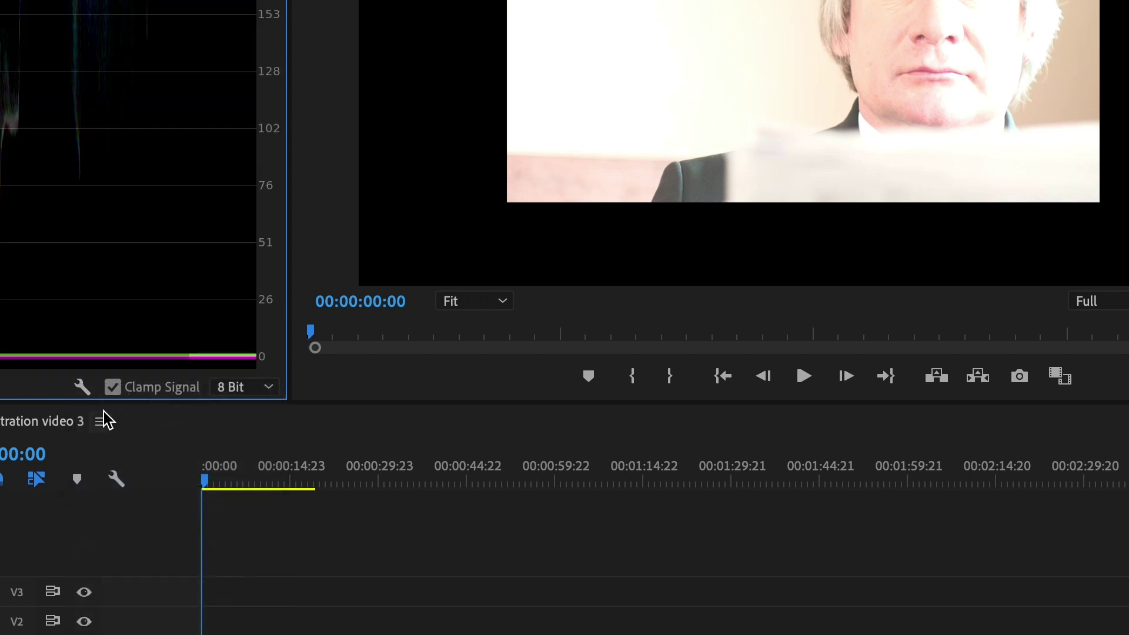
{"action": "left_click", "coordinate": [82, 387]}
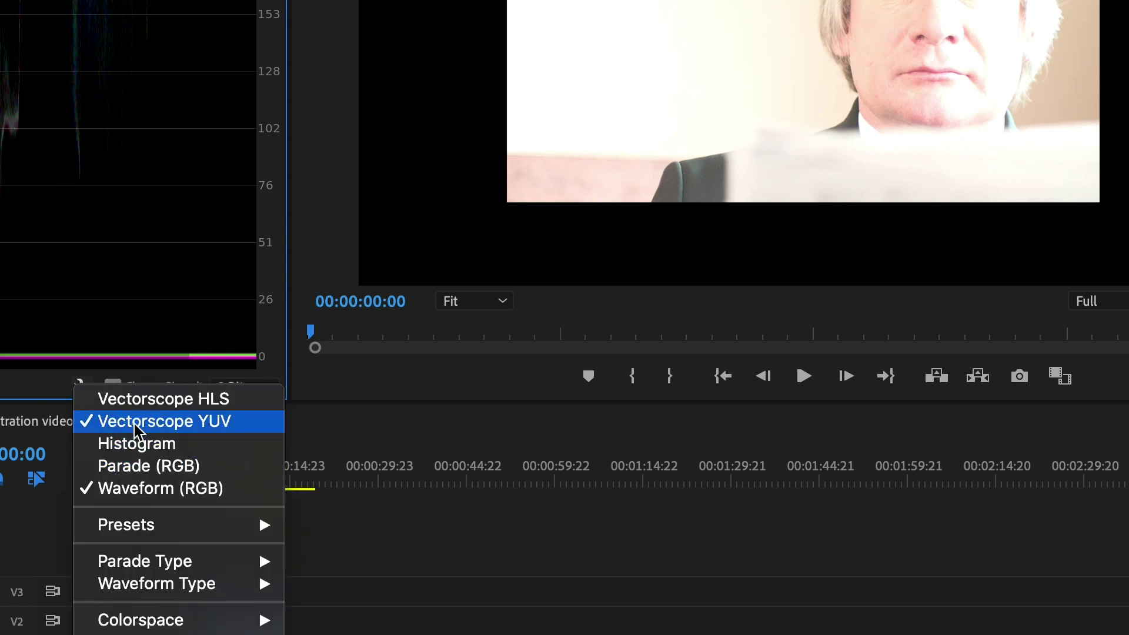
{"action": "left_click", "coordinate": [135, 425]}
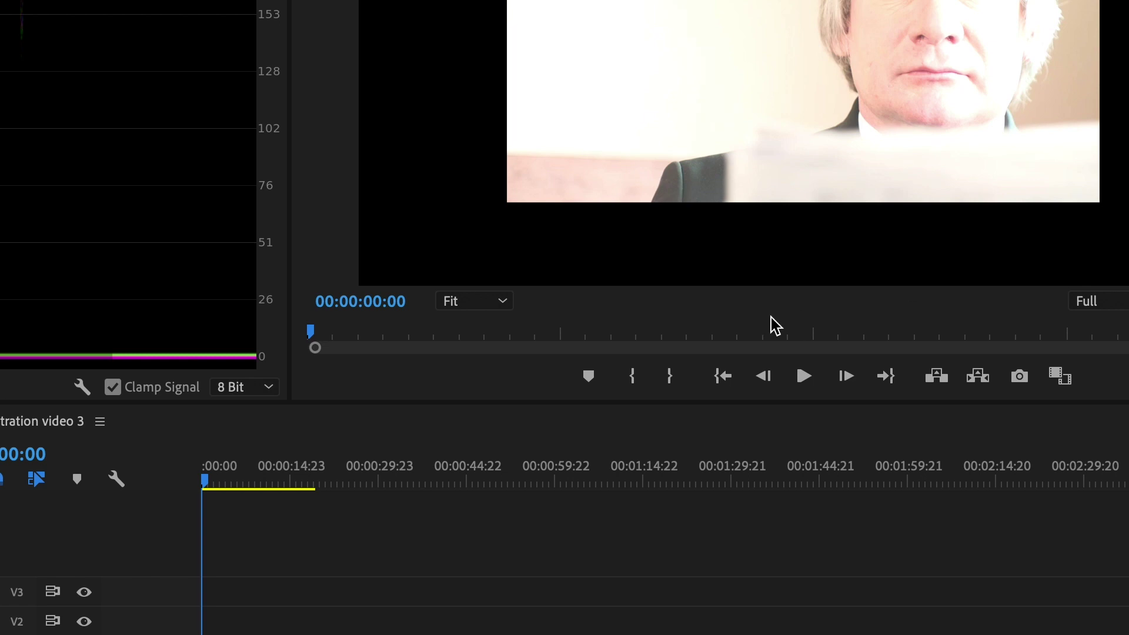
Bring back the Vectorscope YUV so it displays alongside the Waveform (RGB) scope.
{"action": "left_click", "coordinate": [88, 389]}
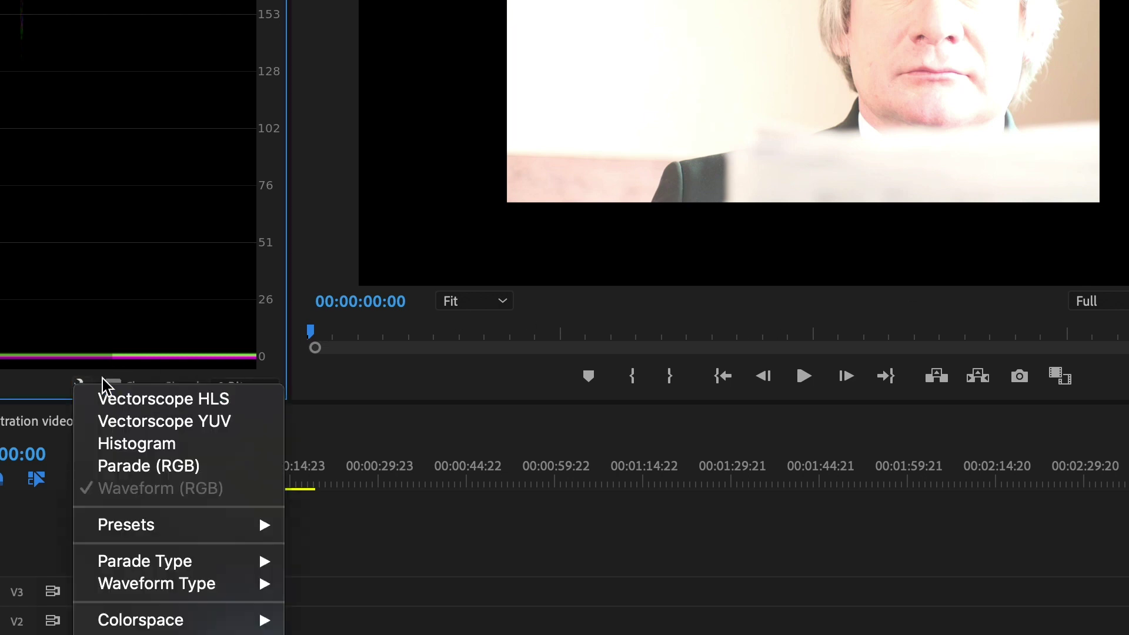
{"action": "left_click", "coordinate": [110, 421]}
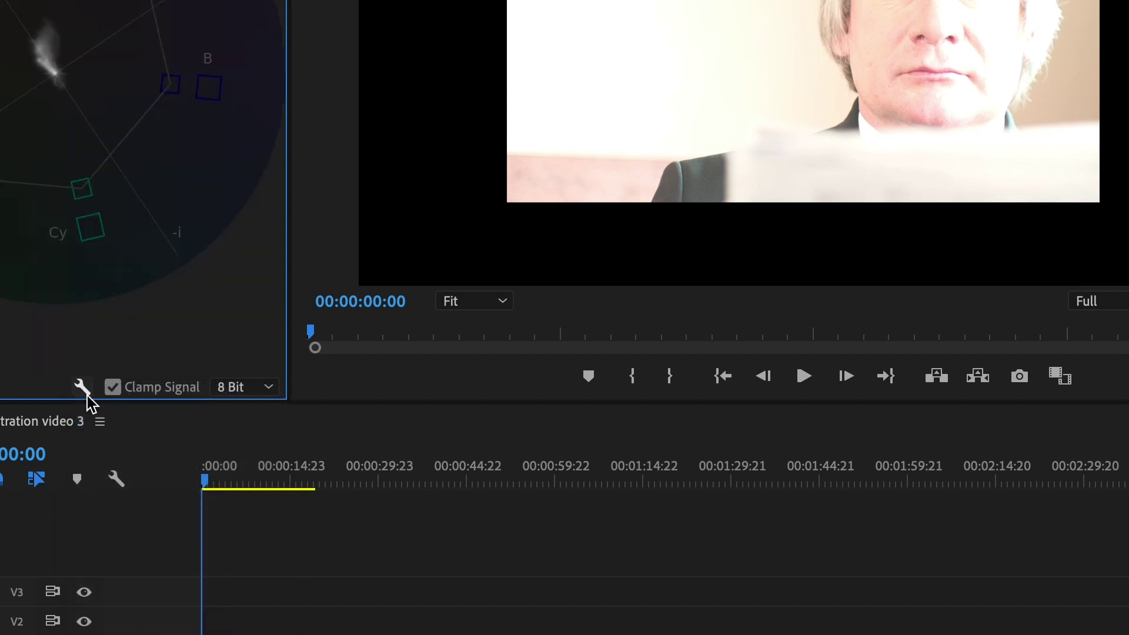
Add the Vectorscope HLS to the displayed scopes and remove it again.
{"action": "left_click", "coordinate": [82, 386]}
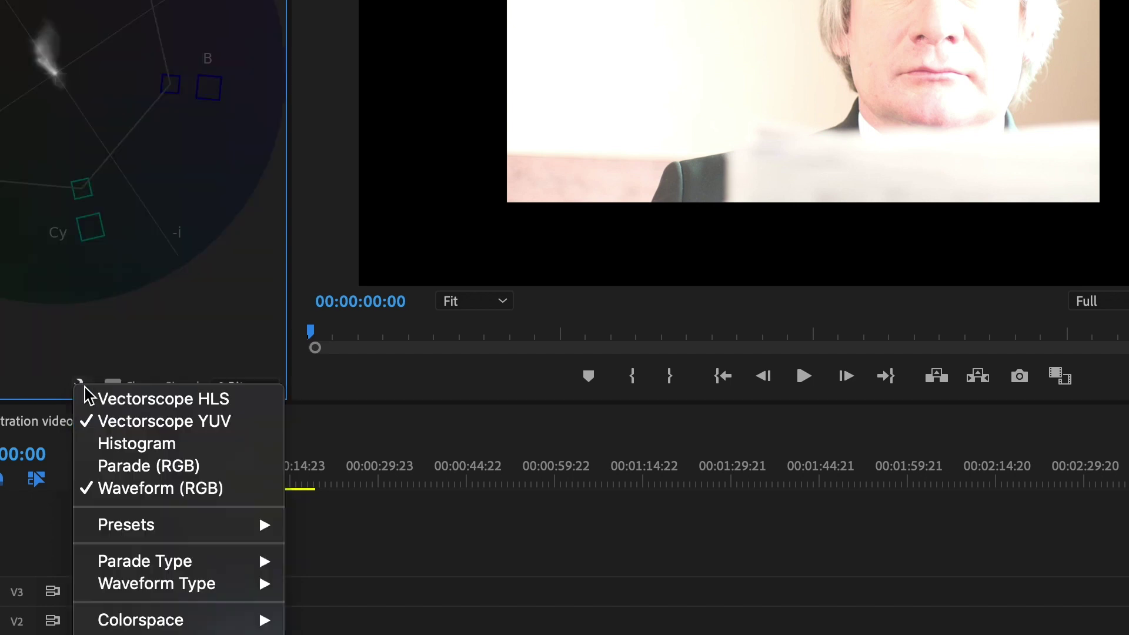
{"action": "left_click", "coordinate": [120, 403]}
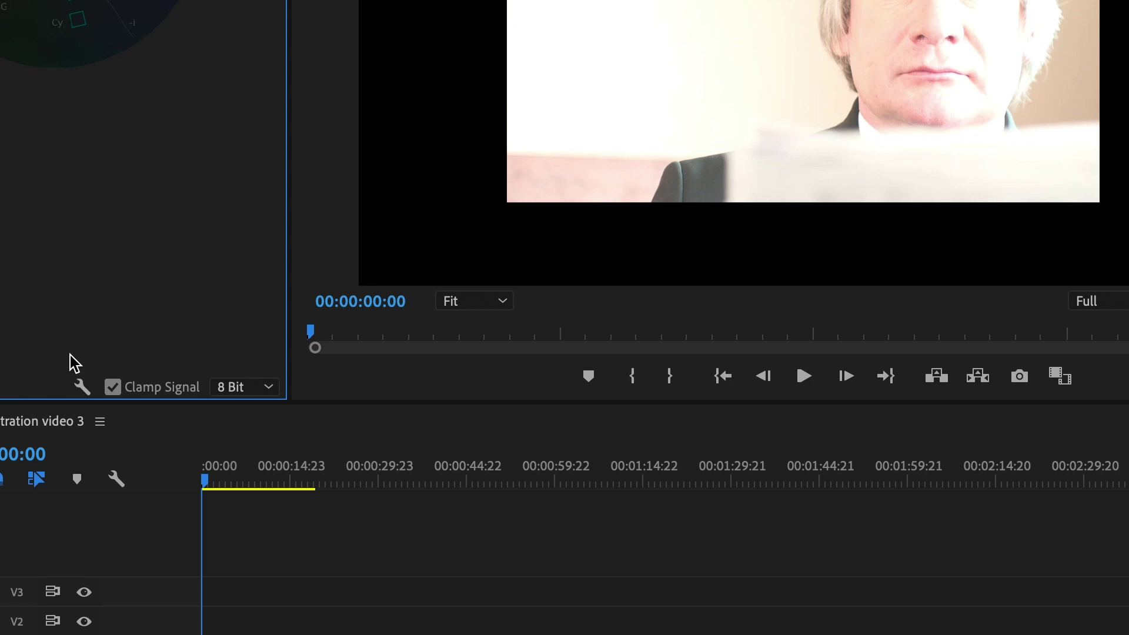
{"action": "left_click", "coordinate": [82, 387]}
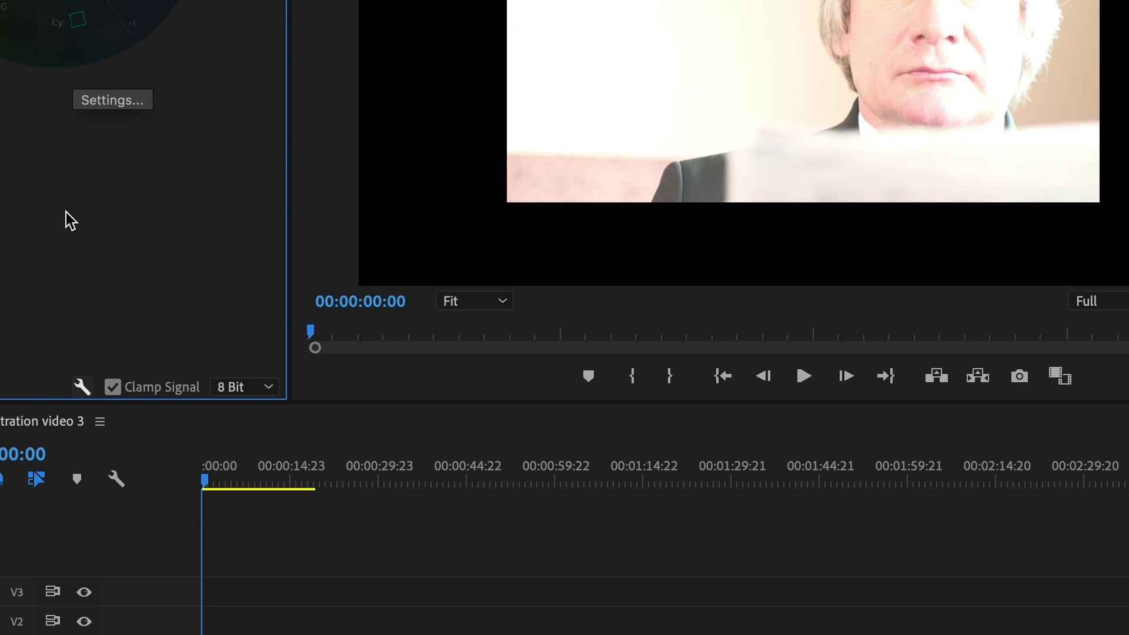
{"action": "left_click", "coordinate": [82, 386]}
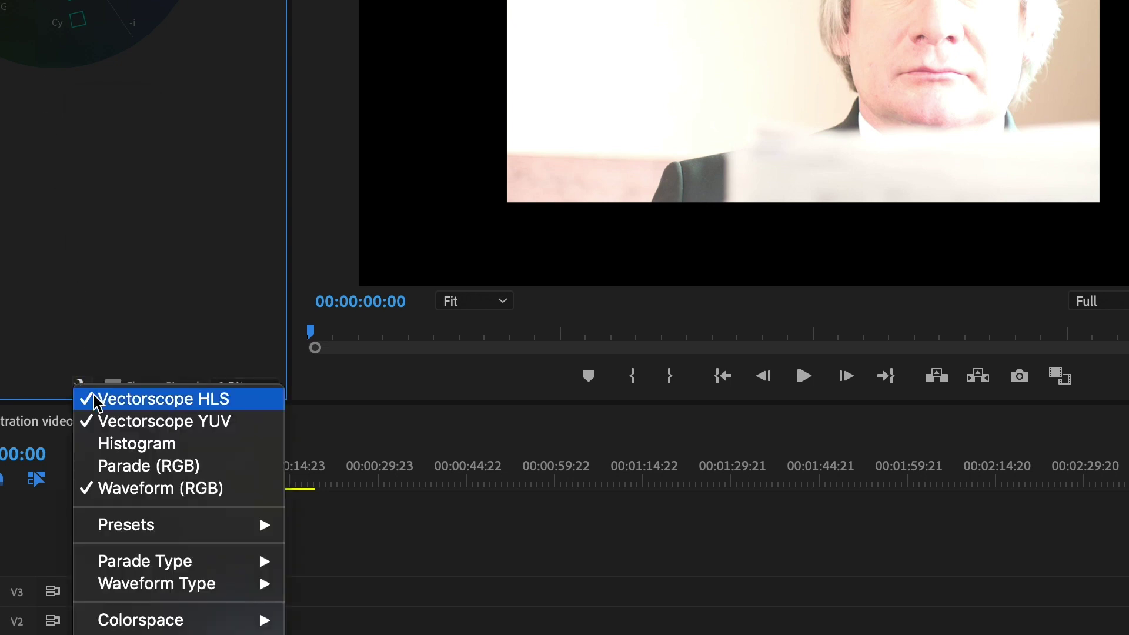
{"action": "left_click", "coordinate": [98, 399]}
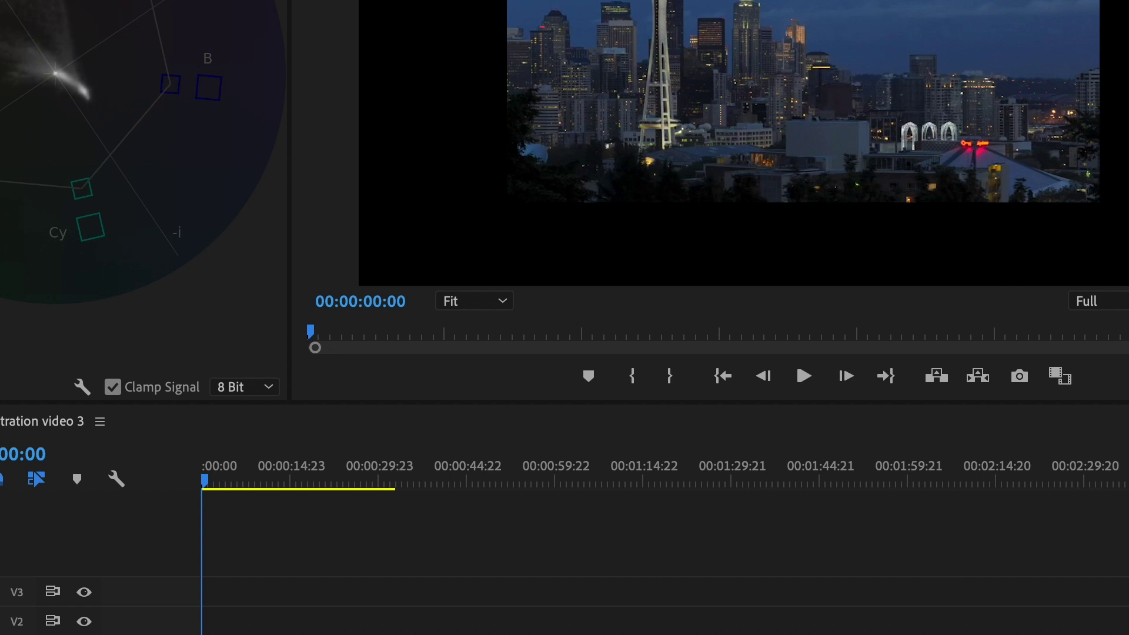
Scrub the playhead through the city skyline clip to examine how its color and brightness change over time.
{"action": "left_click", "coordinate": [897, 537]}
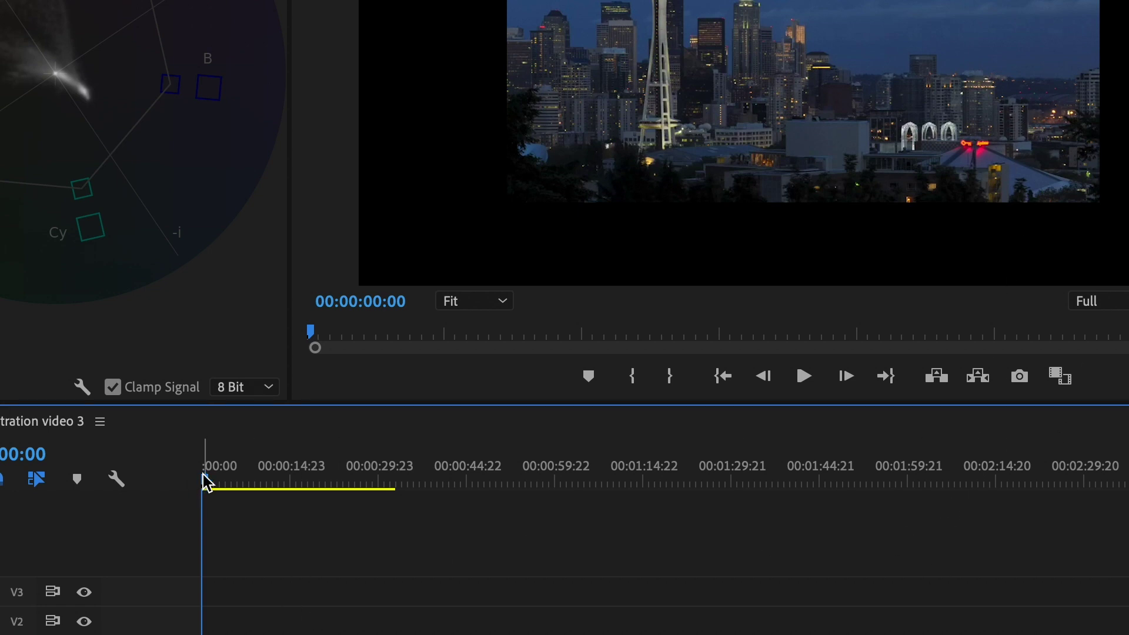
{"action": "left_click_drag", "start_coordinate": [204, 477], "coordinate": [143, 474]}
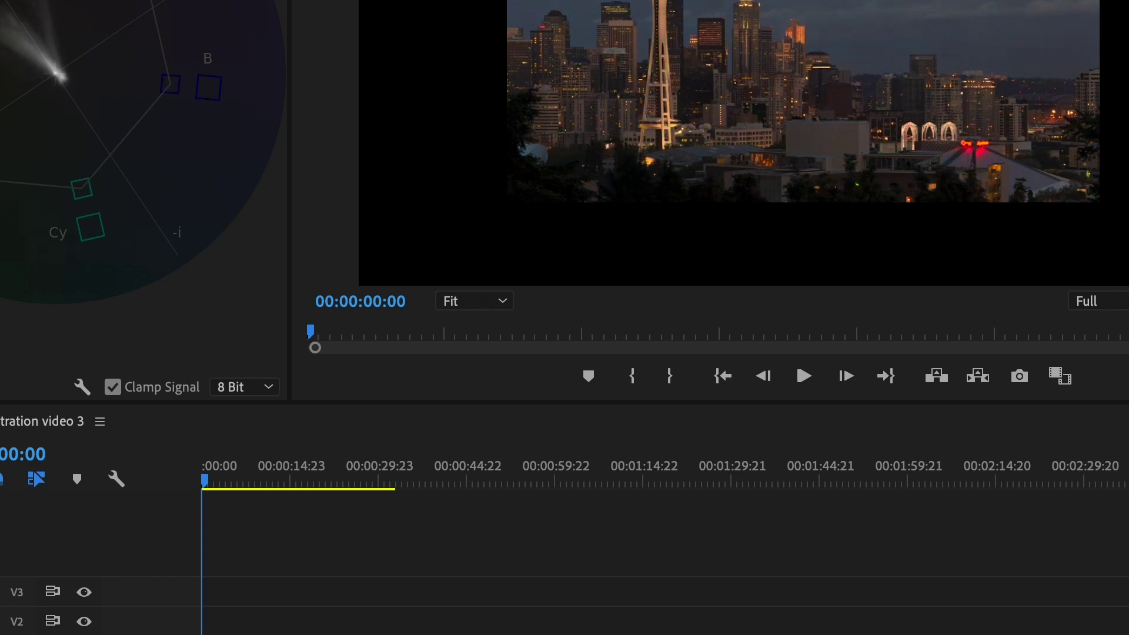
{"action": "left_click_drag", "start_coordinate": [206, 481], "coordinate": [177, 489]}
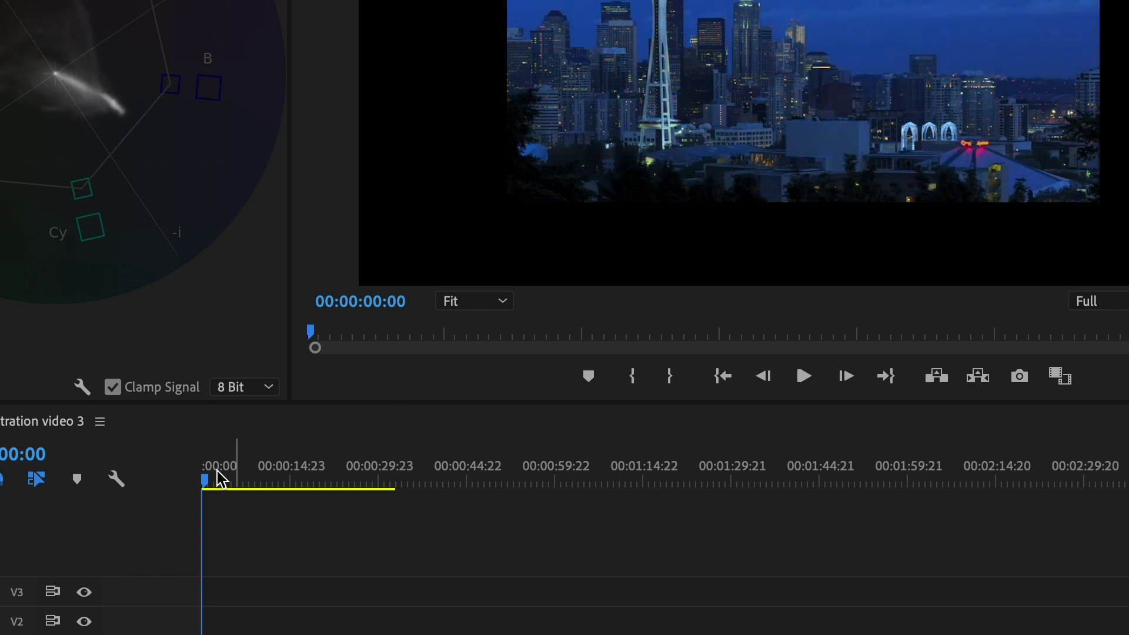
{"action": "left_click_drag", "start_coordinate": [207, 474], "coordinate": [389, 515]}
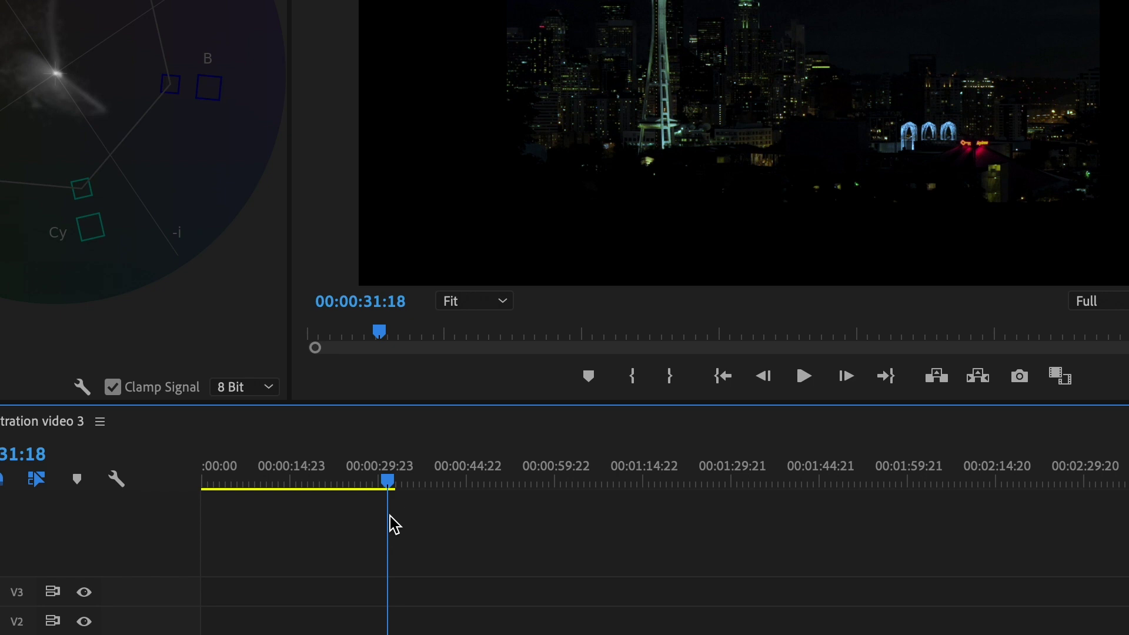
{"action": "left_click_drag", "start_coordinate": [394, 523], "coordinate": [159, 466]}
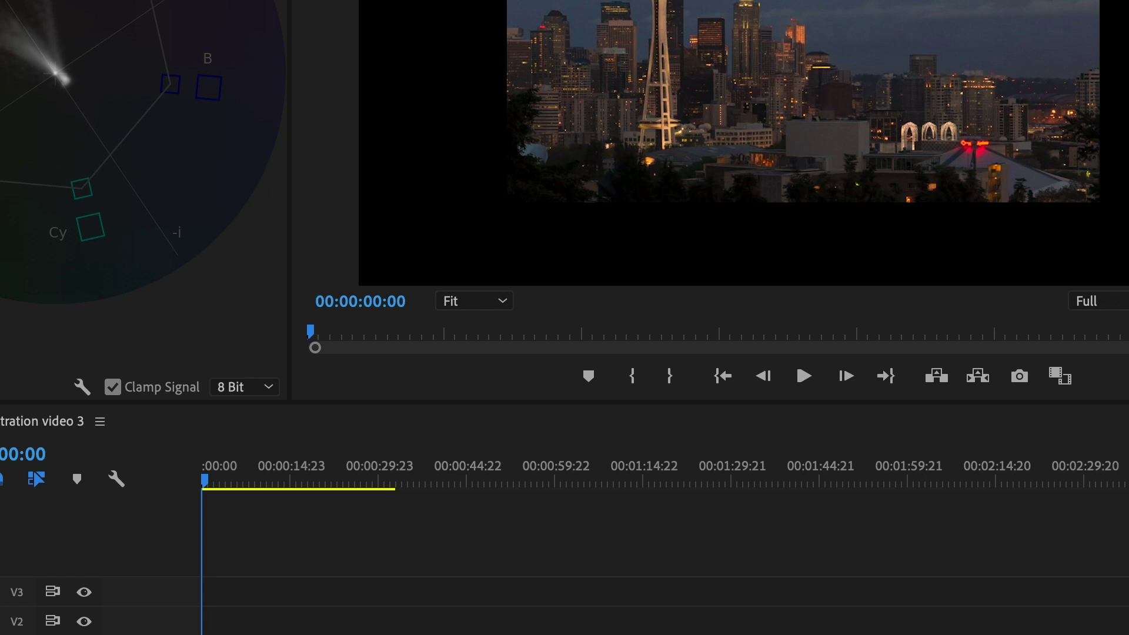
{"action": "left_click", "coordinate": [207, 483]}
{"action": "left_click_drag", "start_coordinate": [210, 484], "coordinate": [390, 484]}
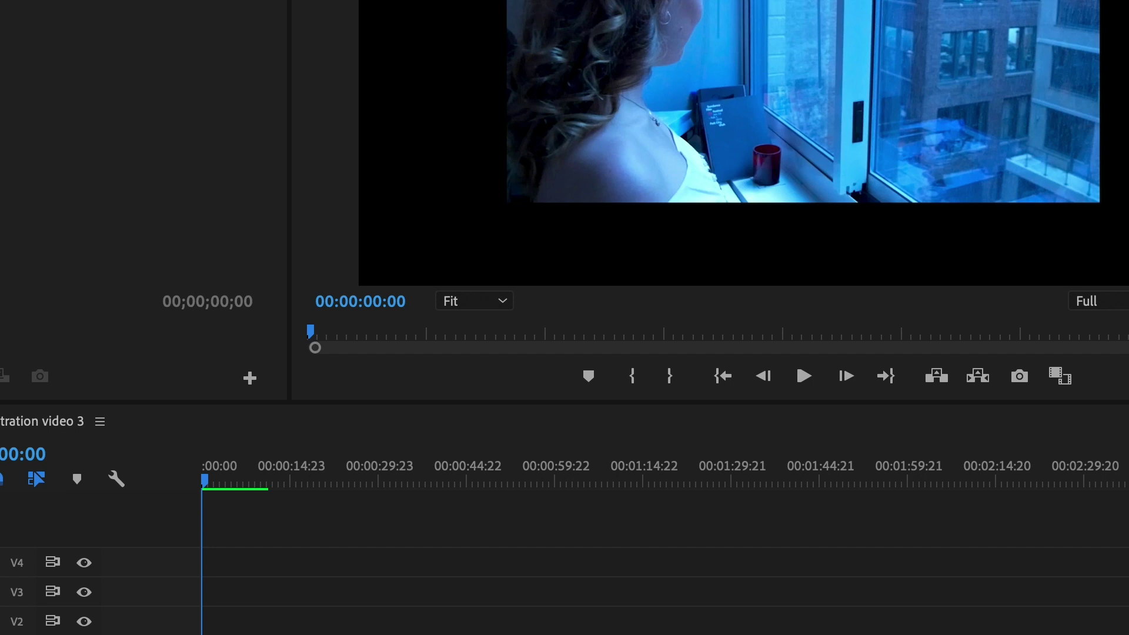
Select the clip of the woman by the window on the timeline.
{"action": "left_click", "coordinate": [235, 634]}
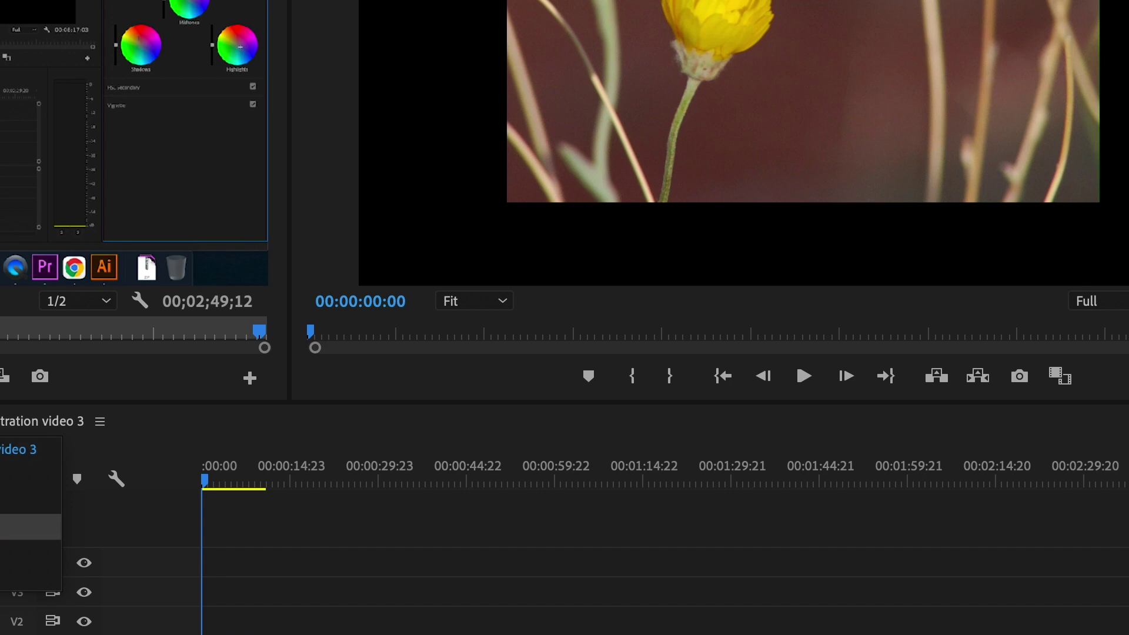
Bring up the available effects for the yellow flower clip and display its effect controls.
{"action": "left_click", "coordinate": [31, 526]}
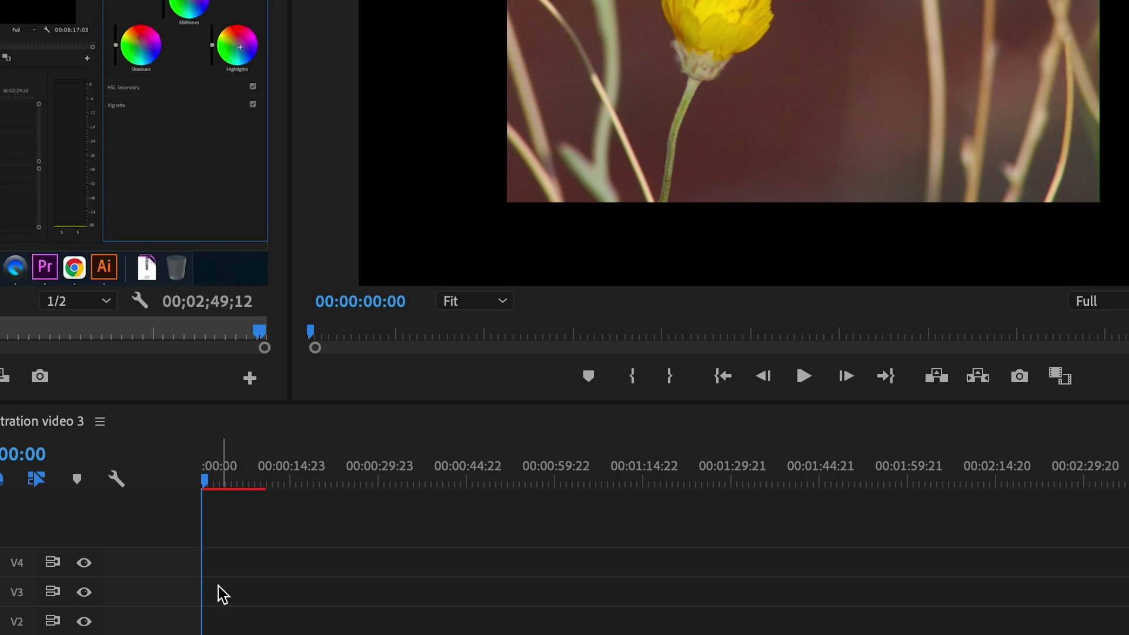
{"action": "key", "text": "shift+5"}
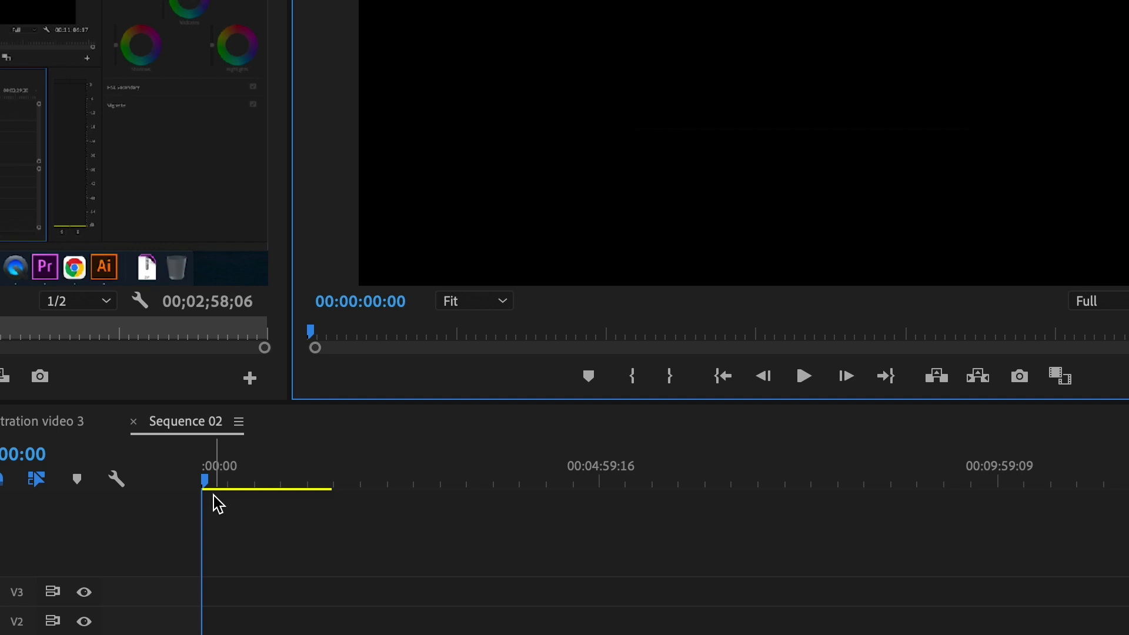
Bring up the available effects for Sequence 02 and move its playhead to 00:00:10:15.
{"action": "left_click", "coordinate": [1, 421]}
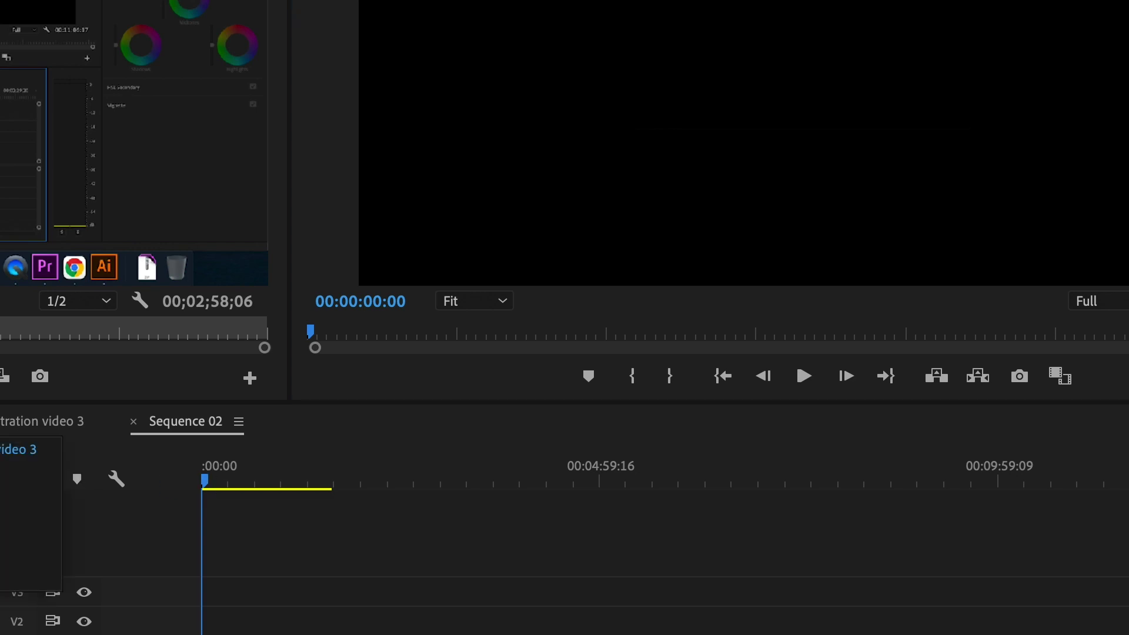
{"action": "left_click", "coordinate": [2, 526]}
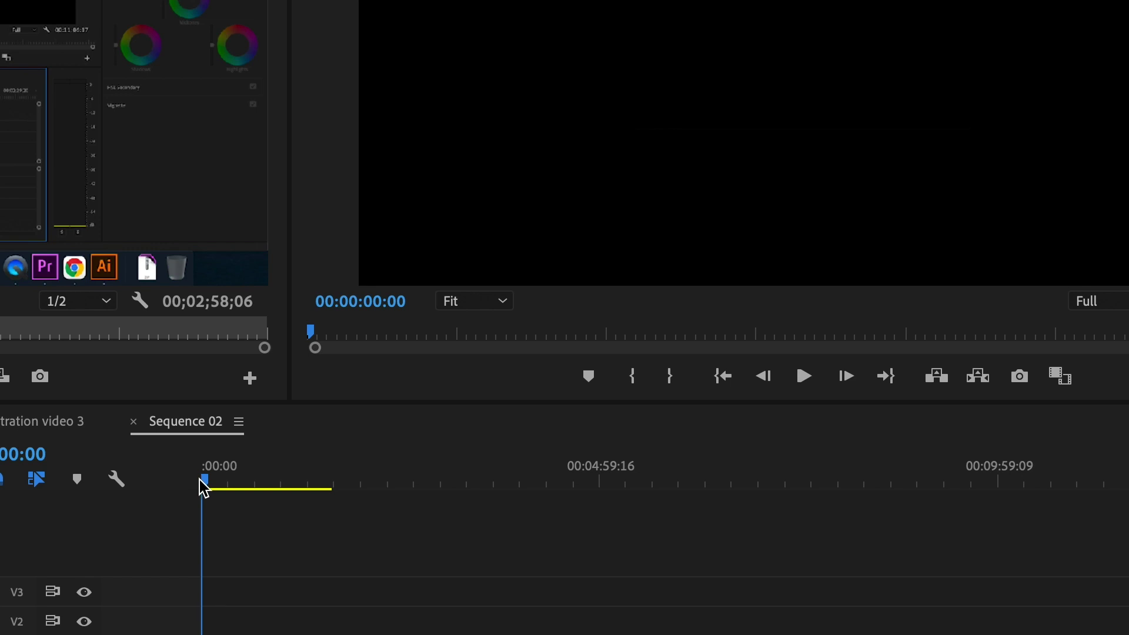
{"action": "mouse_move", "coordinate": [199, 479]}
{"action": "left_mouse_down"}
{"action": "mouse_move", "coordinate": [269, 484]}
{"action": "mouse_move", "coordinate": [216, 484]}
{"action": "left_mouse_up"}
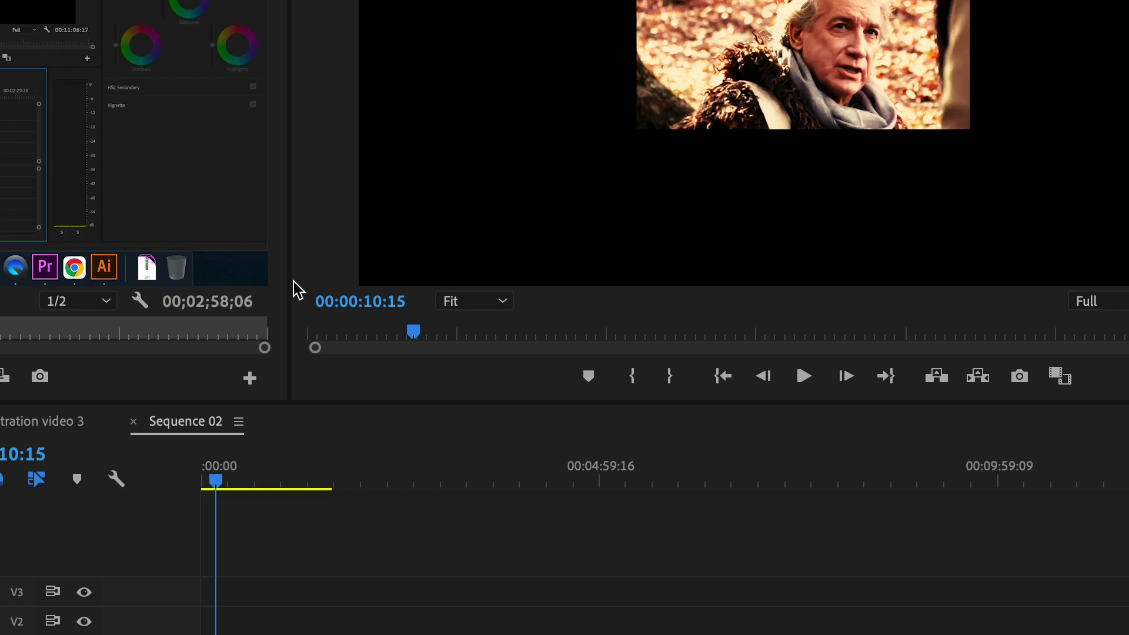
Undo the color look applied to the clip of the man in the scarf and adjust an item's placement on the timeline.
{"action": "key", "text": "super+z"}
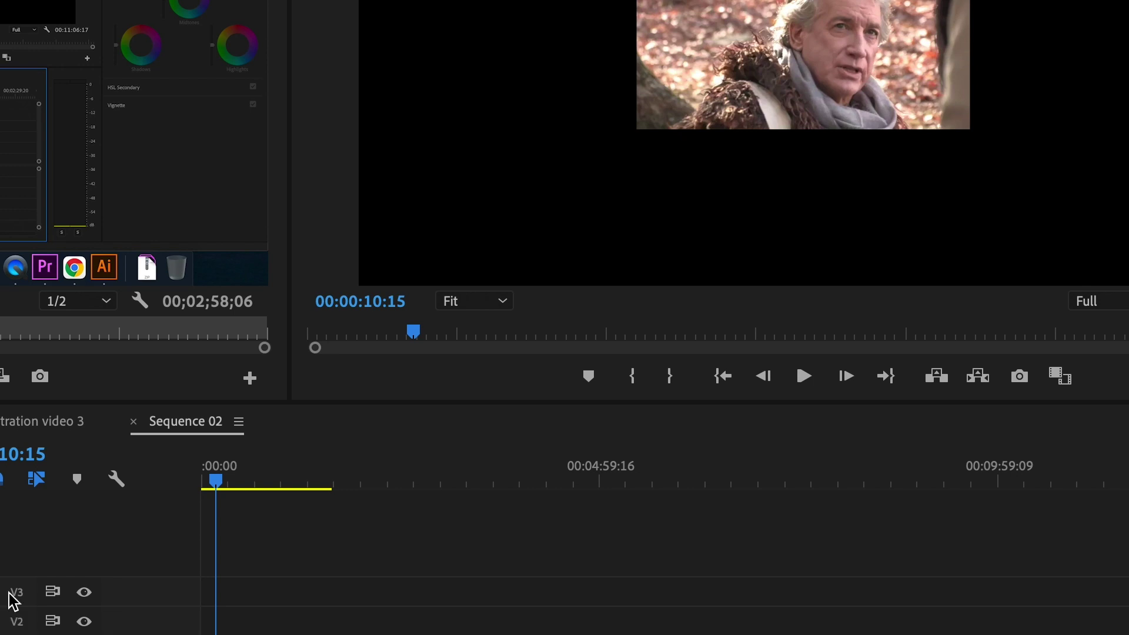
{"action": "mouse_move", "coordinate": [266, 634]}
{"action": "left_mouse_down"}
{"action": "mouse_move", "coordinate": [317, 631]}
{"action": "mouse_move", "coordinate": [283, 634]}
{"action": "left_mouse_up"}
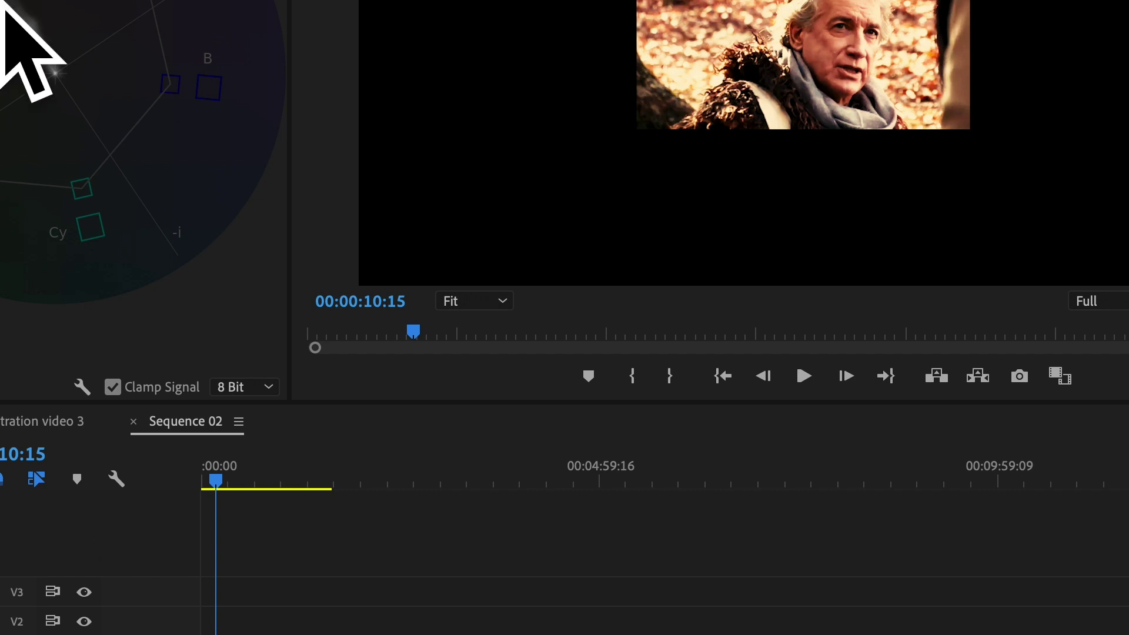
Undo the last color change in Sequence 02.
{"action": "key", "text": "ctrl+z"}
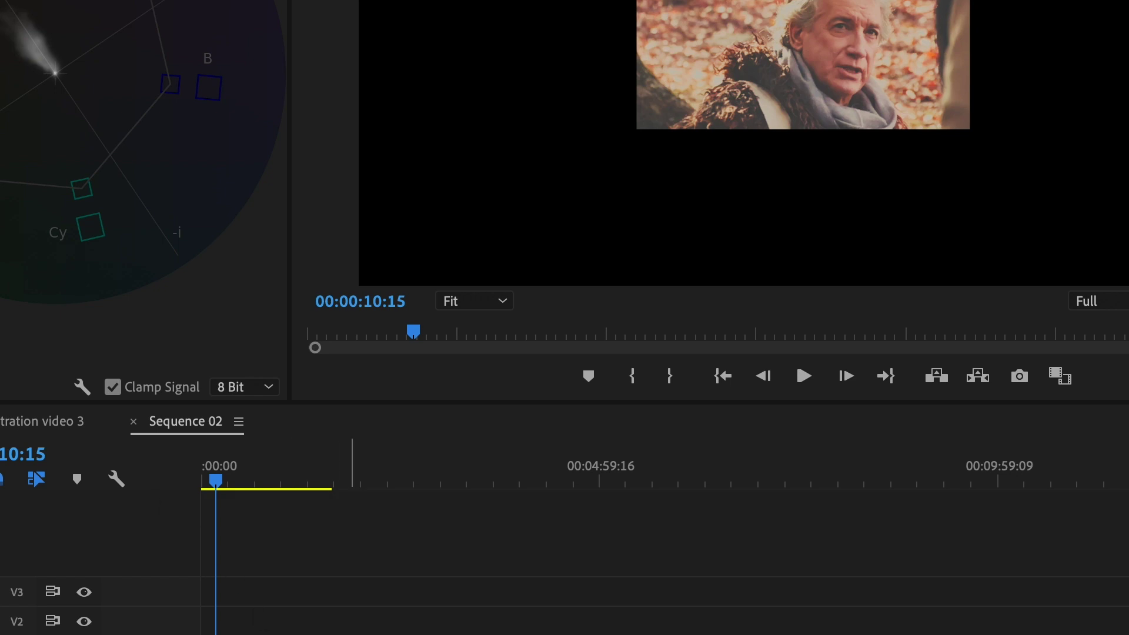
Switch to the video 3 sequence and nest the yellow flower clip as Nested Sequence 02.
{"action": "left_click", "coordinate": [17, 421]}
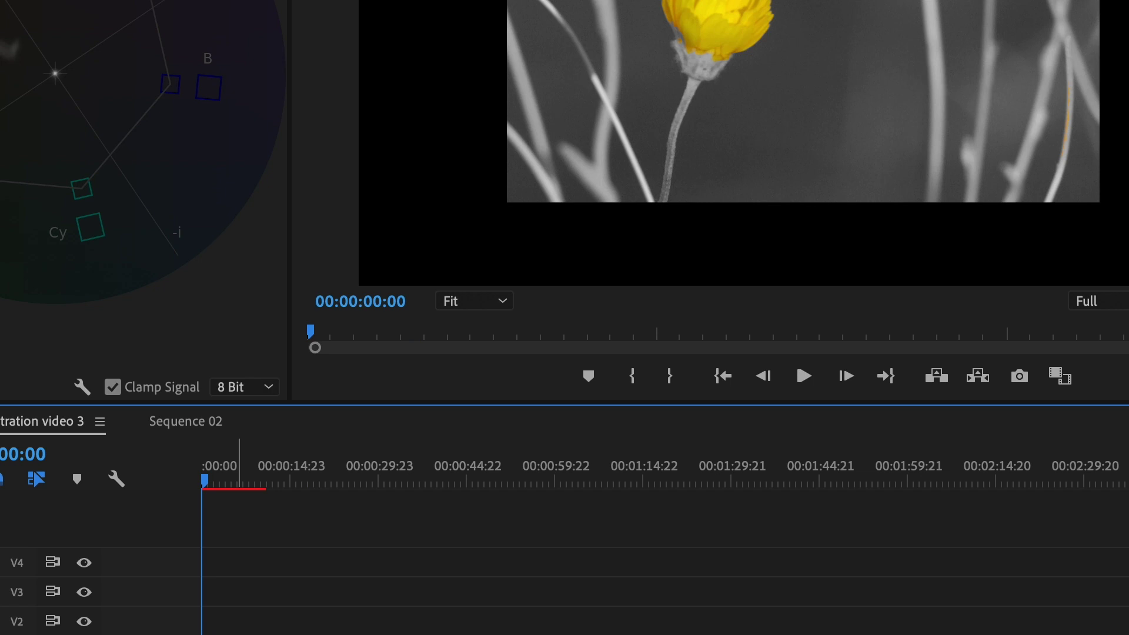
{"action": "right_click", "coordinate": [239, 634]}
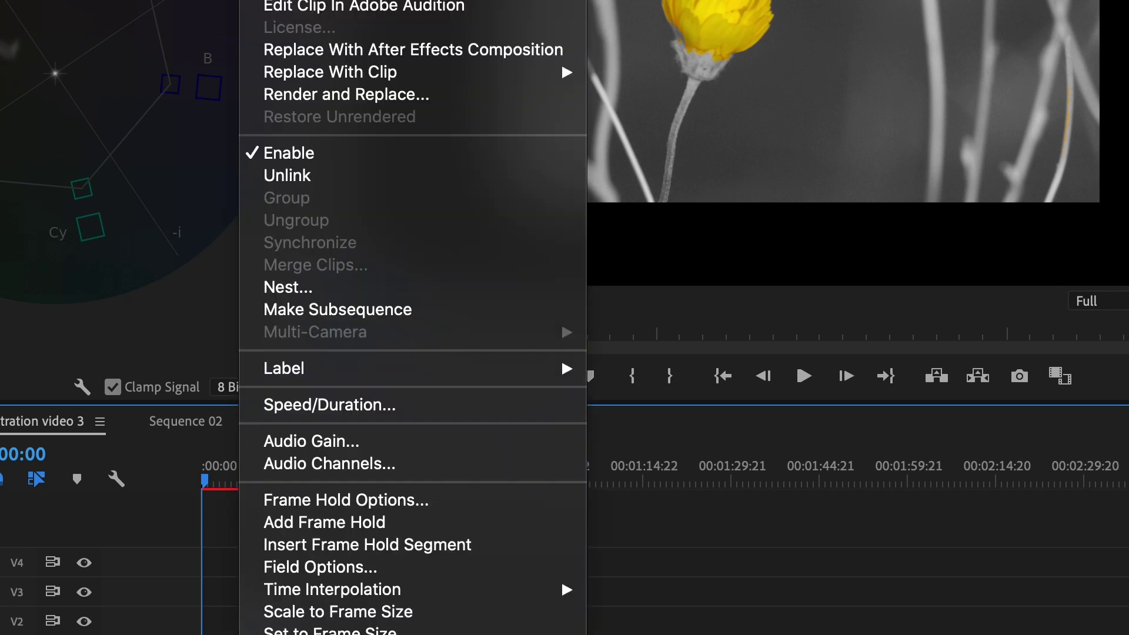
{"action": "left_click", "coordinate": [297, 288]}
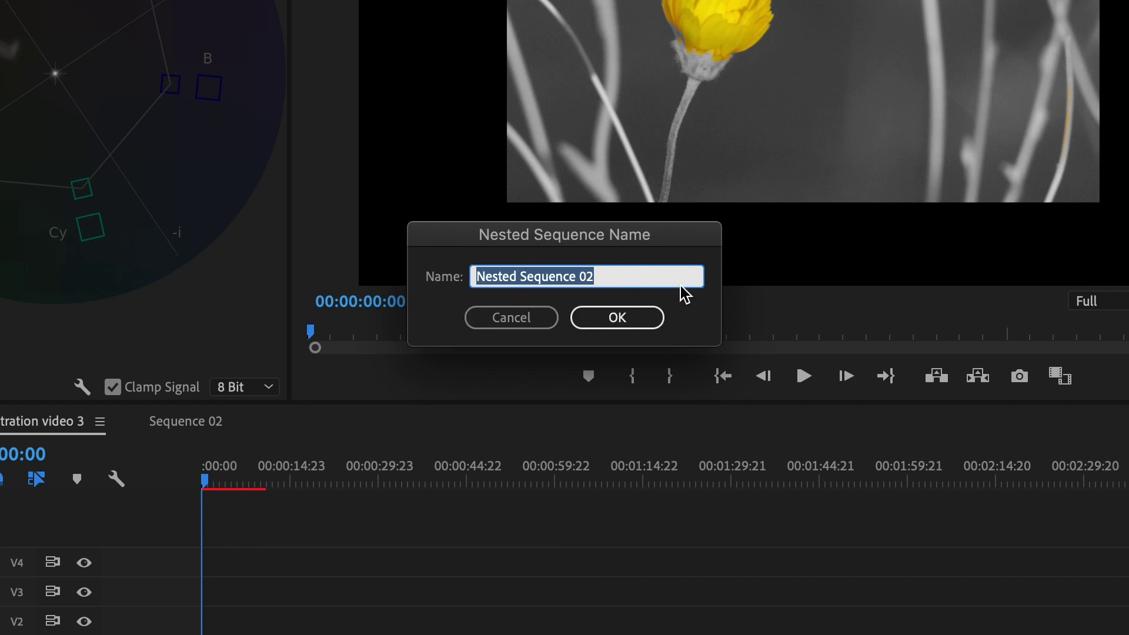
{"action": "left_click", "coordinate": [629, 318]}
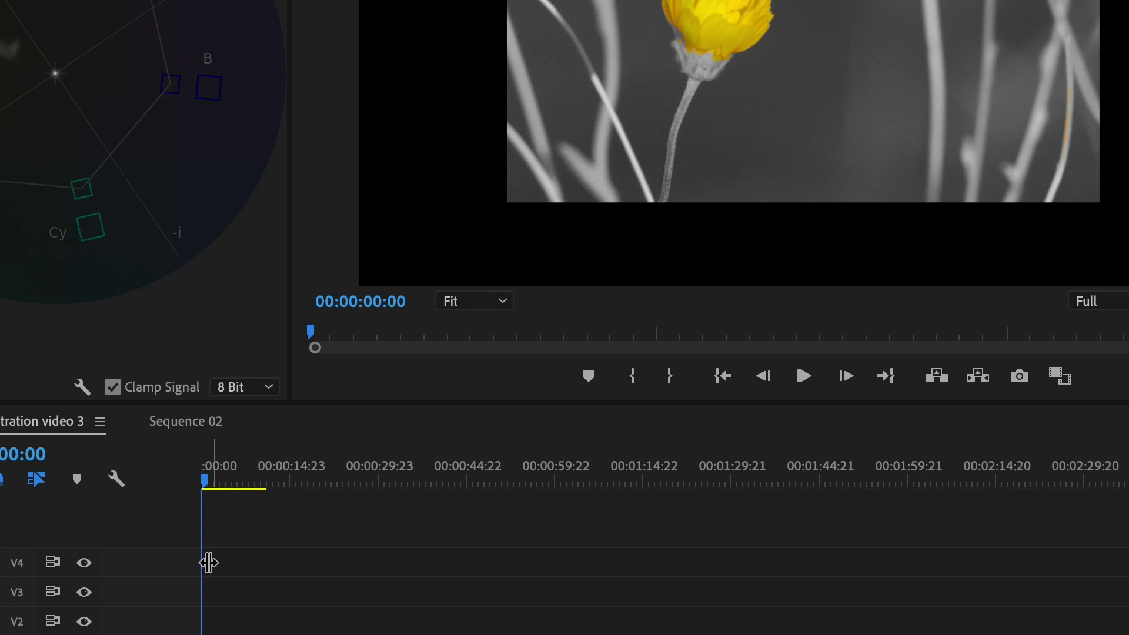
Place the video 3 sequence's playhead at 00:00:04:09, switch to Sequence 02 and set its playhead to 00:00:00:00.
{"action": "mouse_move", "coordinate": [209, 484]}
{"action": "left_mouse_down"}
{"action": "mouse_move", "coordinate": [238, 482]}
{"action": "mouse_move", "coordinate": [206, 470]}
{"action": "left_mouse_up"}
{"action": "left_click", "coordinate": [171, 423]}
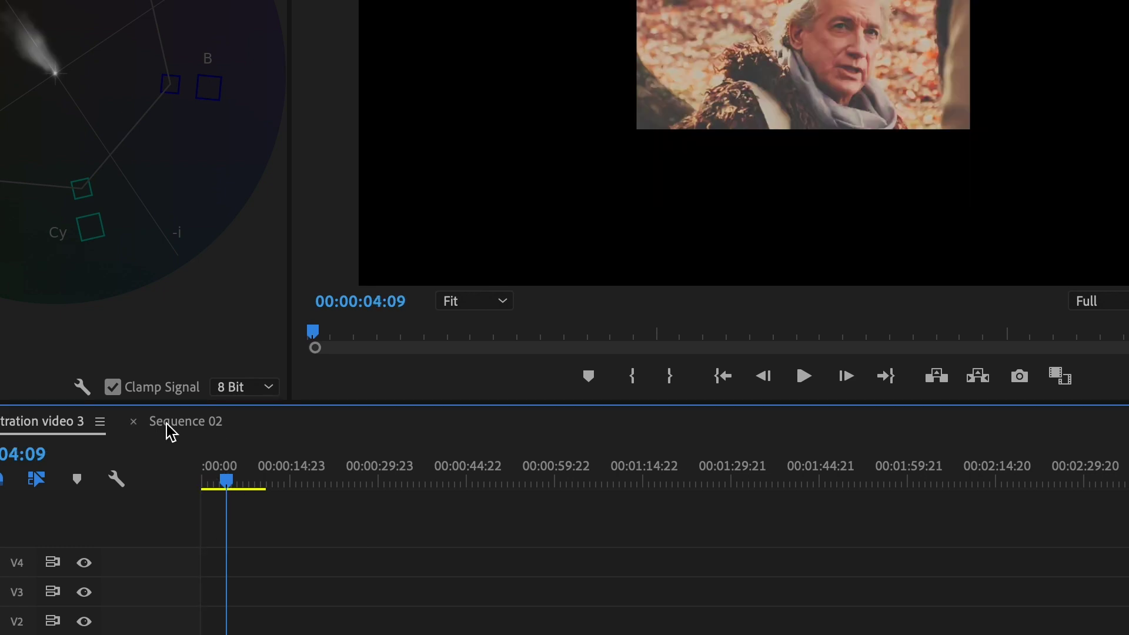
{"action": "left_click_drag", "start_coordinate": [216, 474], "coordinate": [188, 464]}
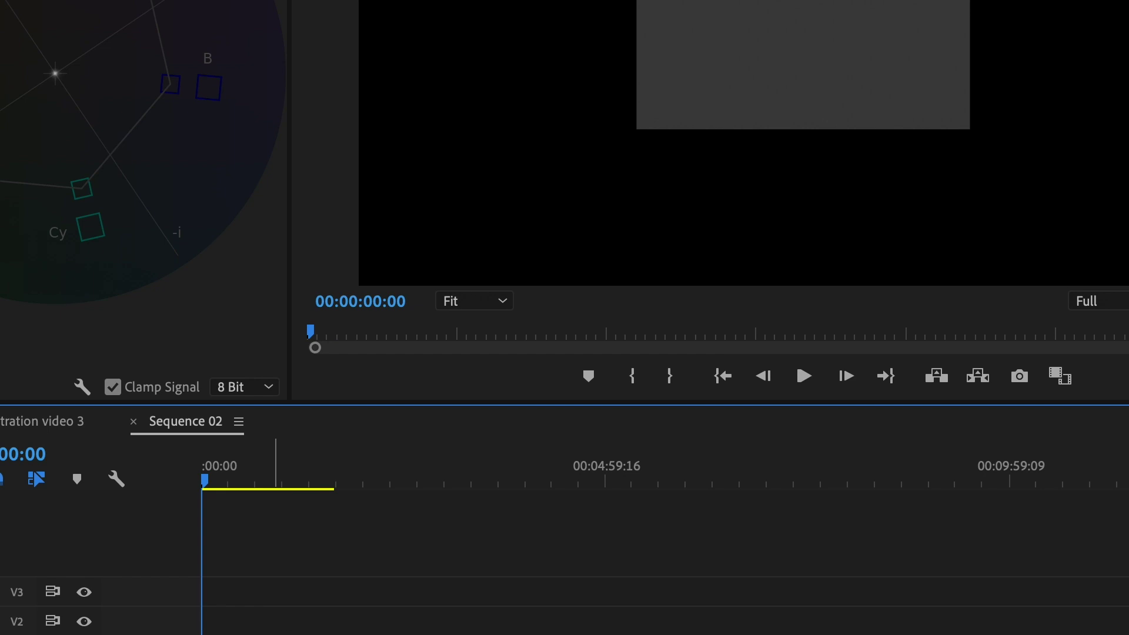
Check the video 3 sequence, return to Sequence 02 and run a clip command on the clip in its timeline.
{"action": "left_click", "coordinate": [62, 422]}
{"action": "left_click", "coordinate": [178, 418]}
{"action": "right_click", "coordinate": [285, 631]}
{"action": "left_click", "coordinate": [382, 295]}
{"action": "left_click", "coordinate": [629, 322]}
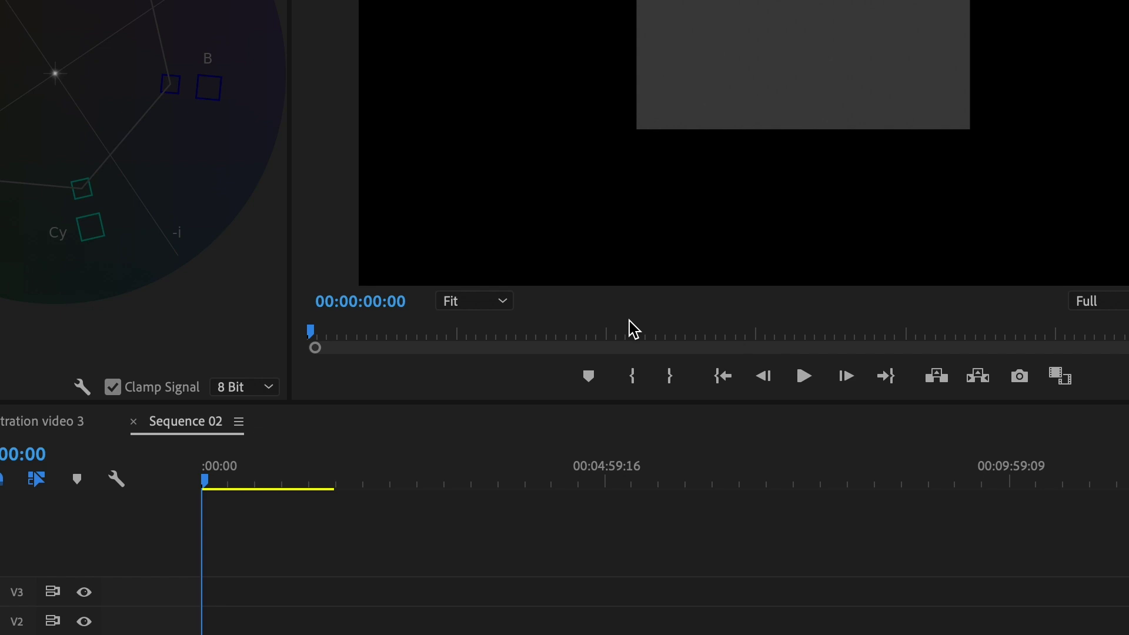
Compare the video 3 sequence with Sequence 02, and view the export choices for the video 3 sequence without exporting.
{"action": "left_click", "coordinate": [64, 424]}
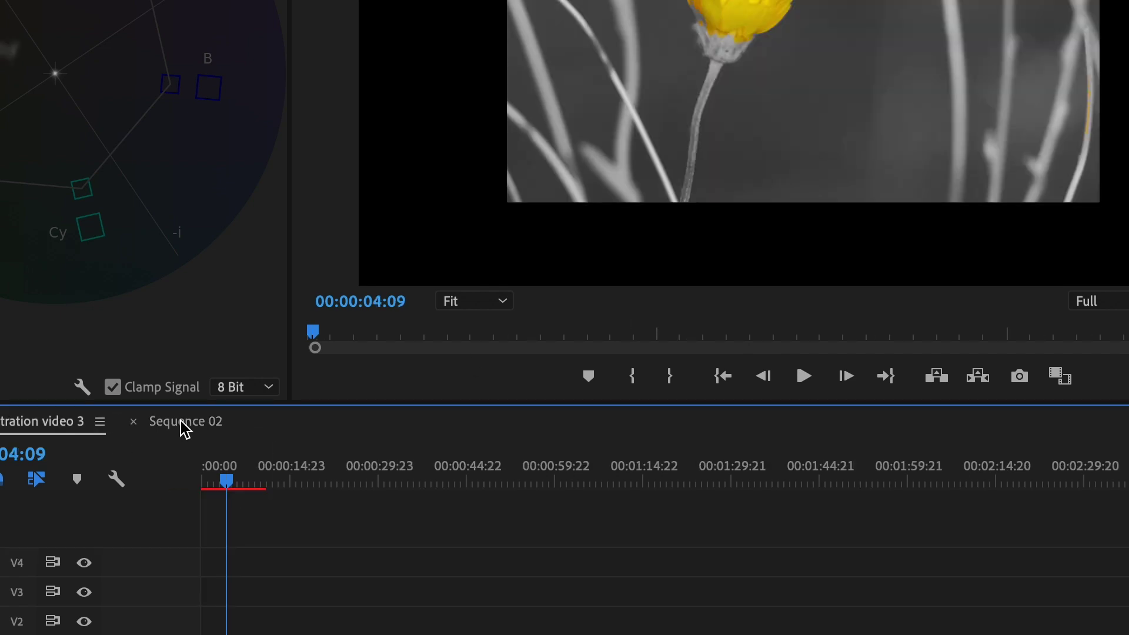
{"action": "left_click", "coordinate": [181, 423]}
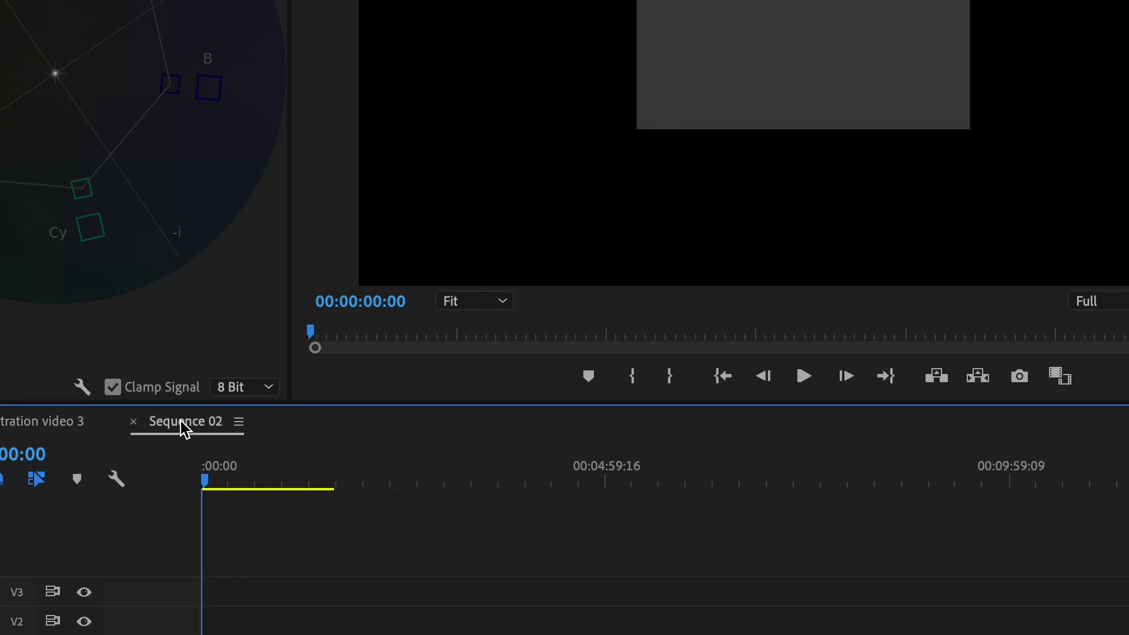
{"action": "left_click", "coordinate": [44, 428]}
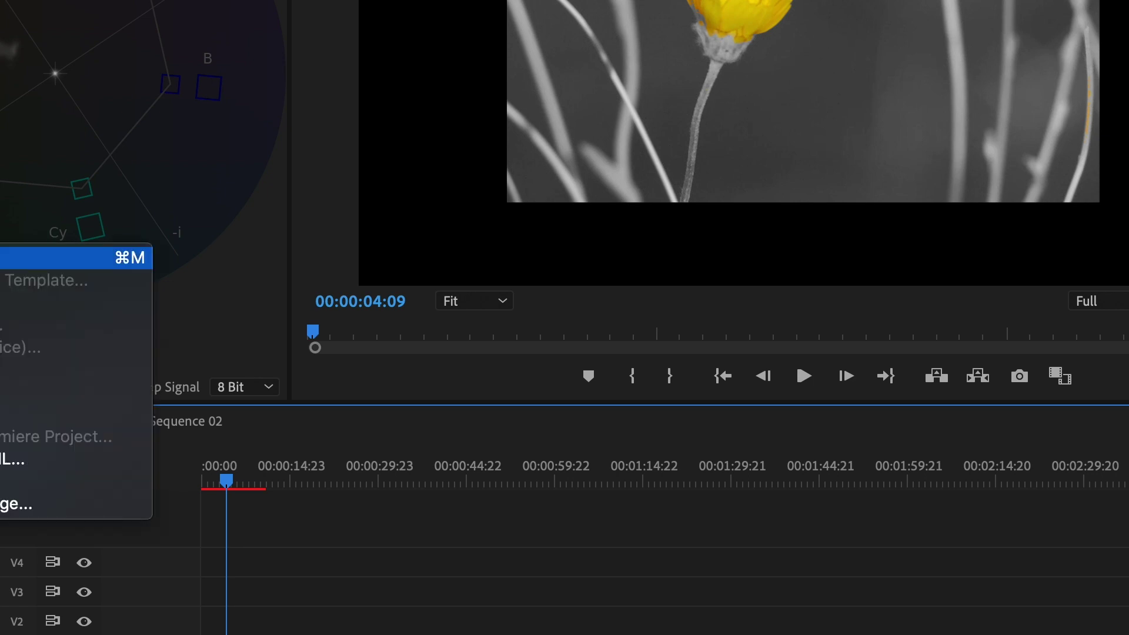
{"action": "left_click", "coordinate": [265, 333]}
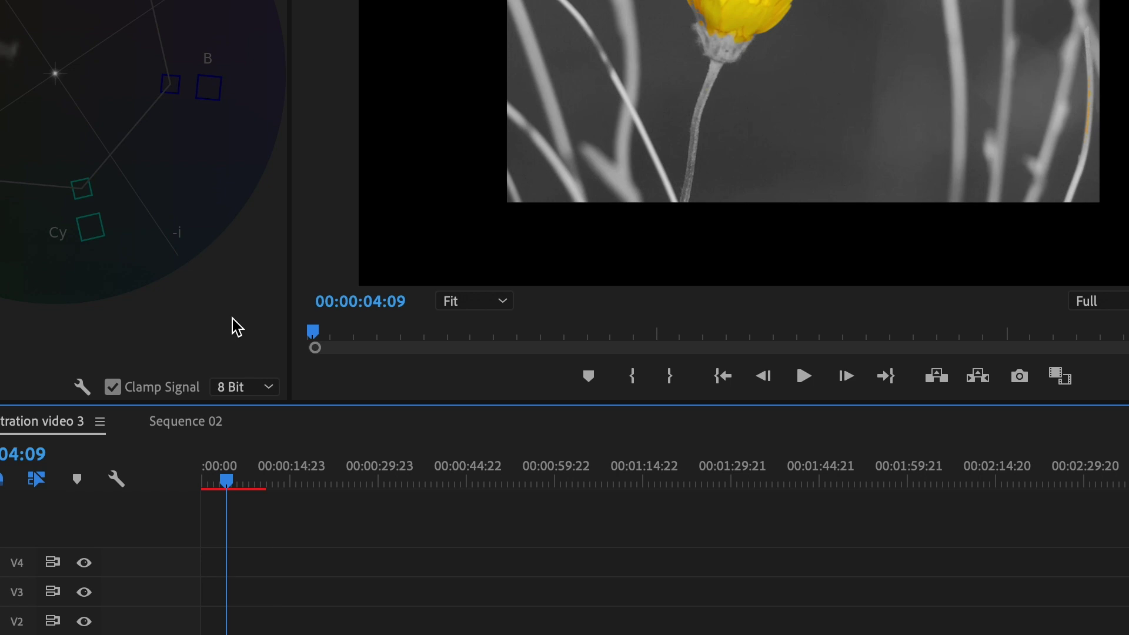